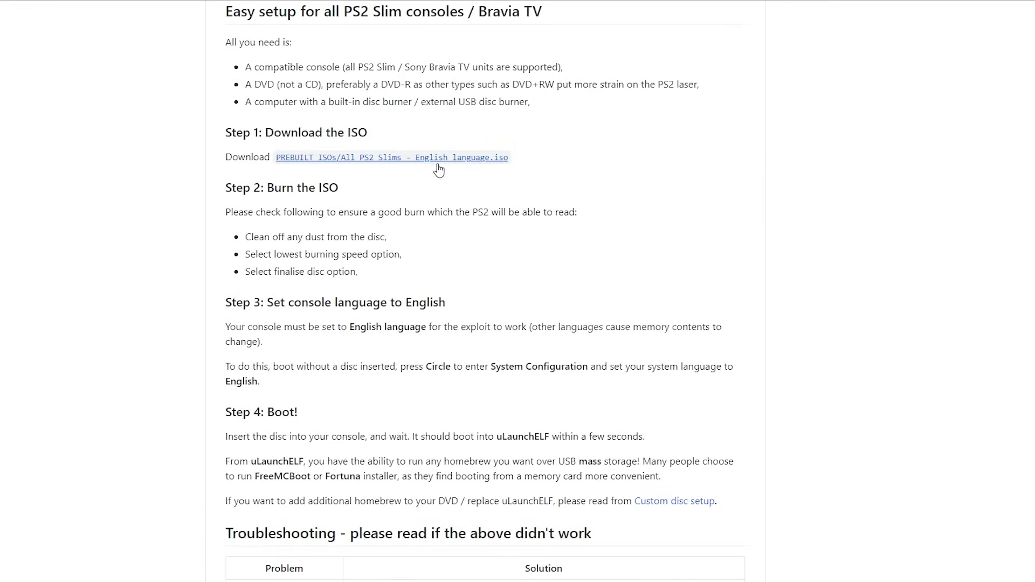
Download "All PS2 Slims - English language.iso" to the desktop and review the guide's console language step.
{"action": "left_click", "coordinate": [479, 161]}
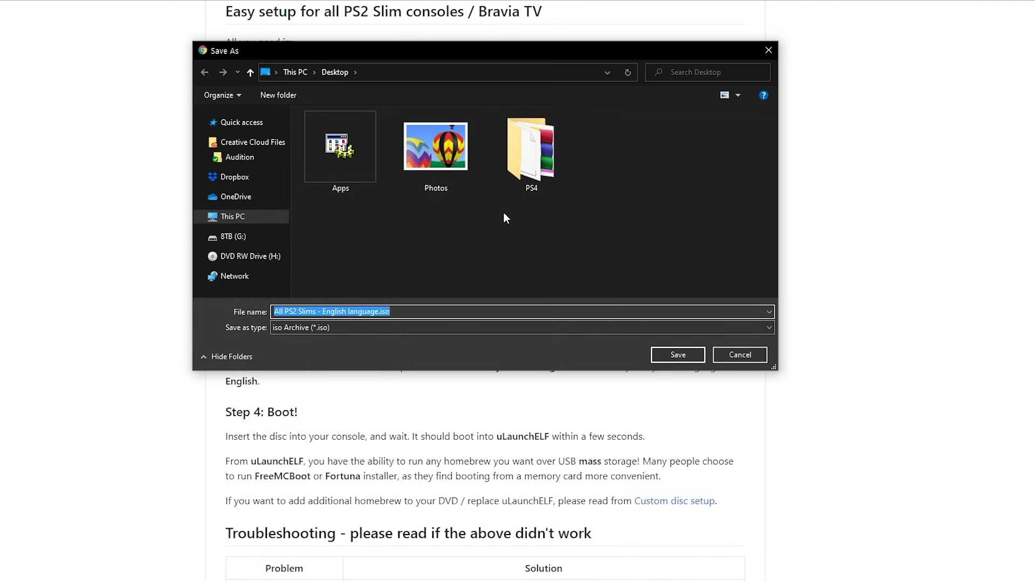
{"action": "left_click", "coordinate": [680, 356]}
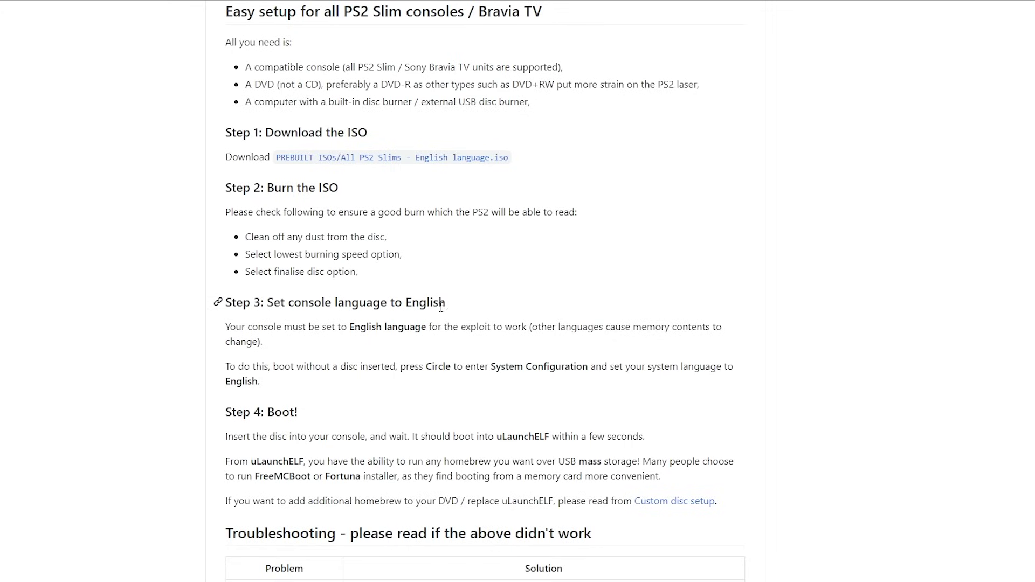
{"action": "left_click_drag", "start_coordinate": [441, 306], "coordinate": [224, 307]}
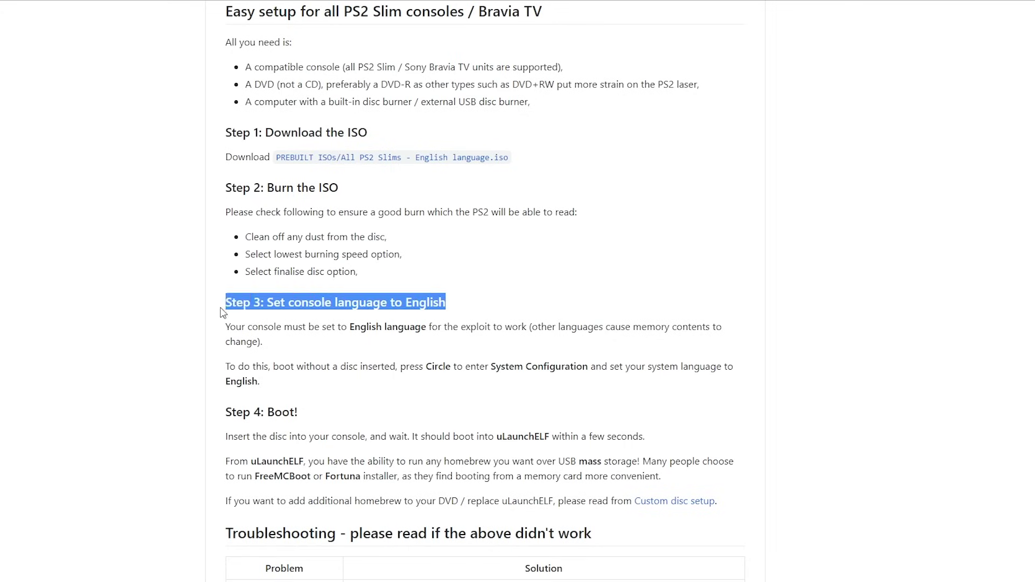
{"action": "left_click", "coordinate": [383, 353]}
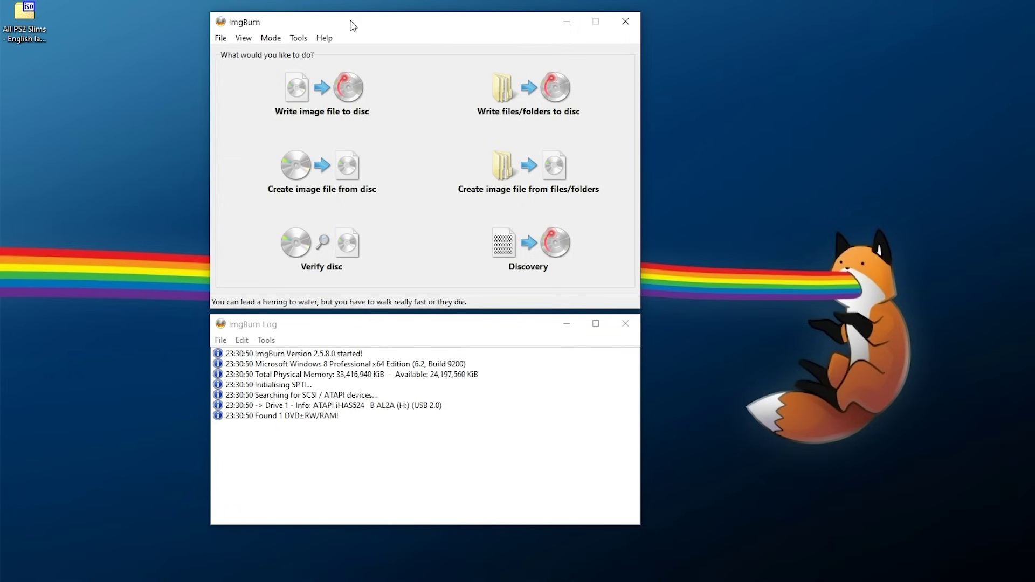
In ImgBurn, set up writing an image file to disc with "All PS2 Slims - English language.iso" from the desktop as source.
{"action": "left_click", "coordinate": [347, 110]}
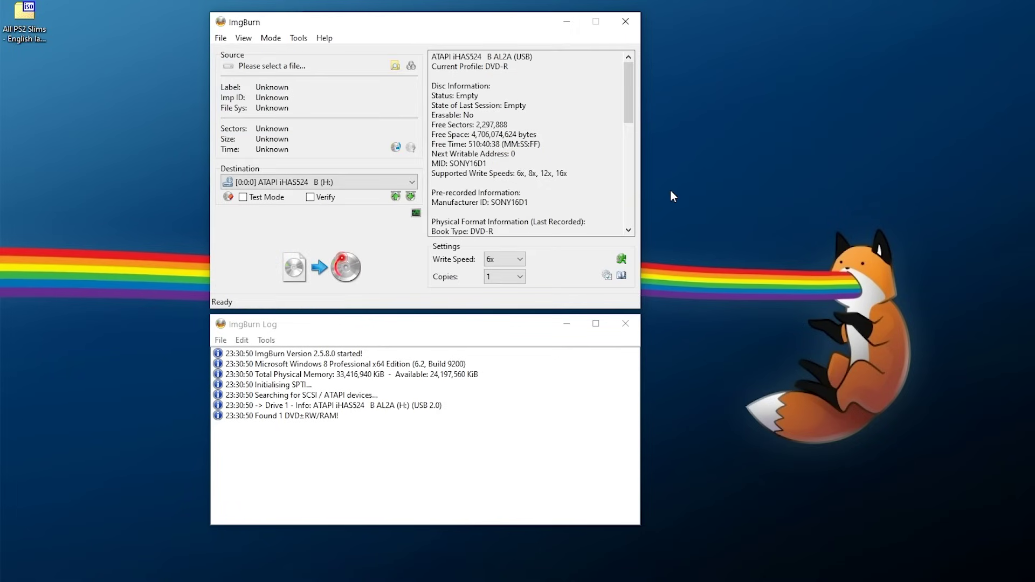
{"action": "left_click", "coordinate": [372, 182]}
{"action": "left_click", "coordinate": [359, 185]}
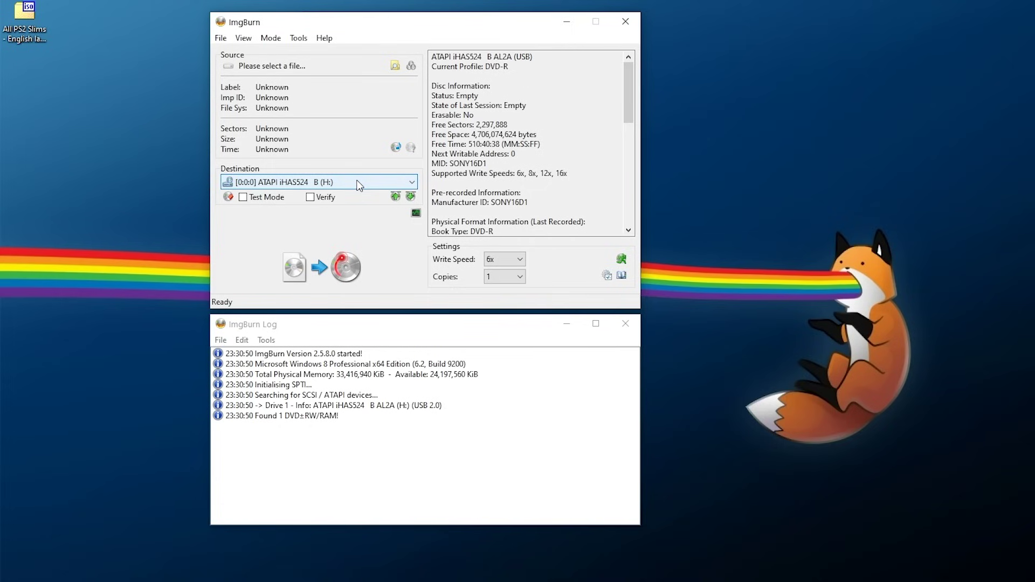
{"action": "left_click", "coordinate": [395, 65]}
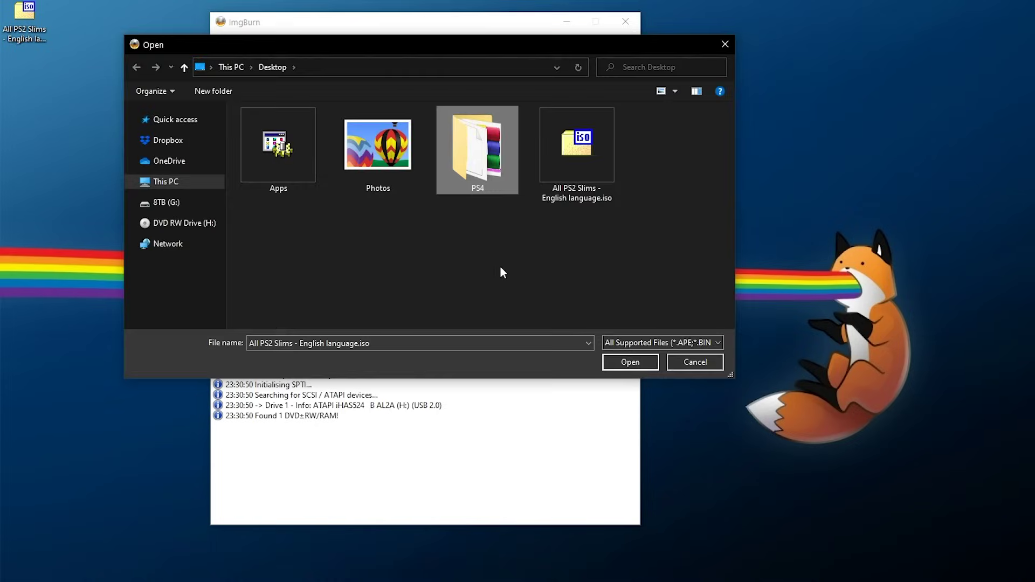
{"action": "left_click", "coordinate": [597, 158]}
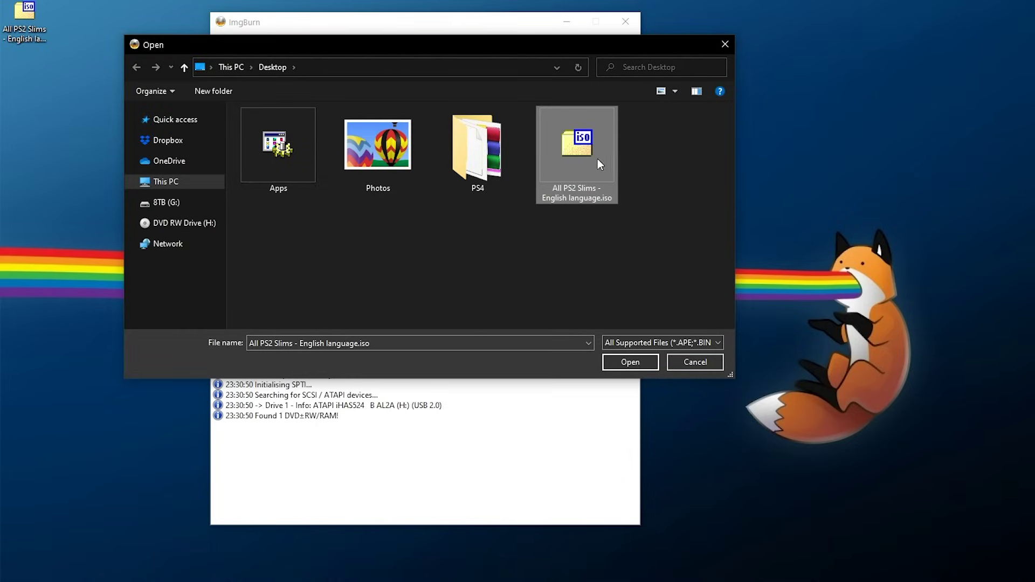
{"action": "left_click", "coordinate": [632, 363]}
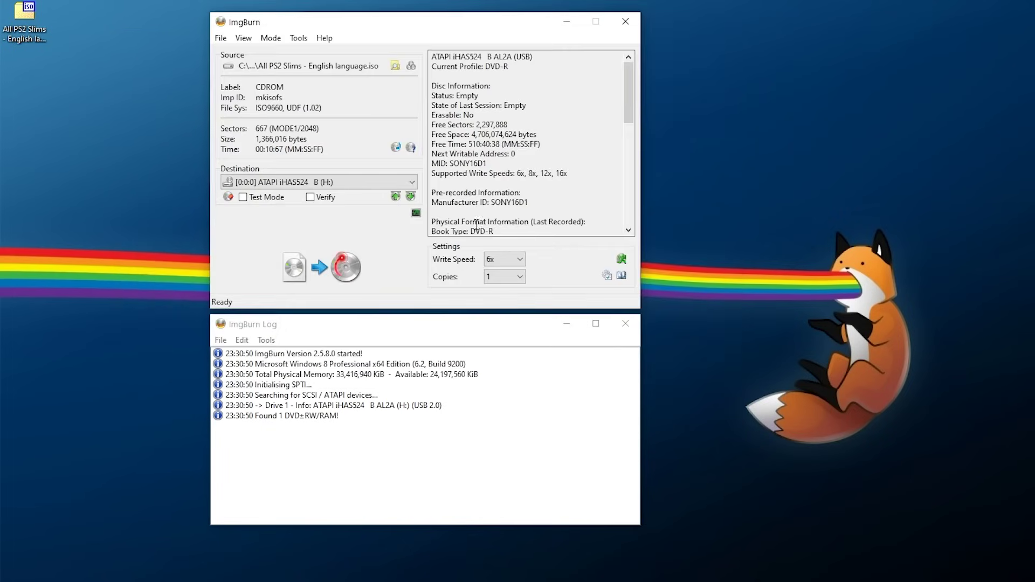
Check the disc's supported write speeds and set the write speed to 6x.
{"action": "left_click", "coordinate": [442, 135]}
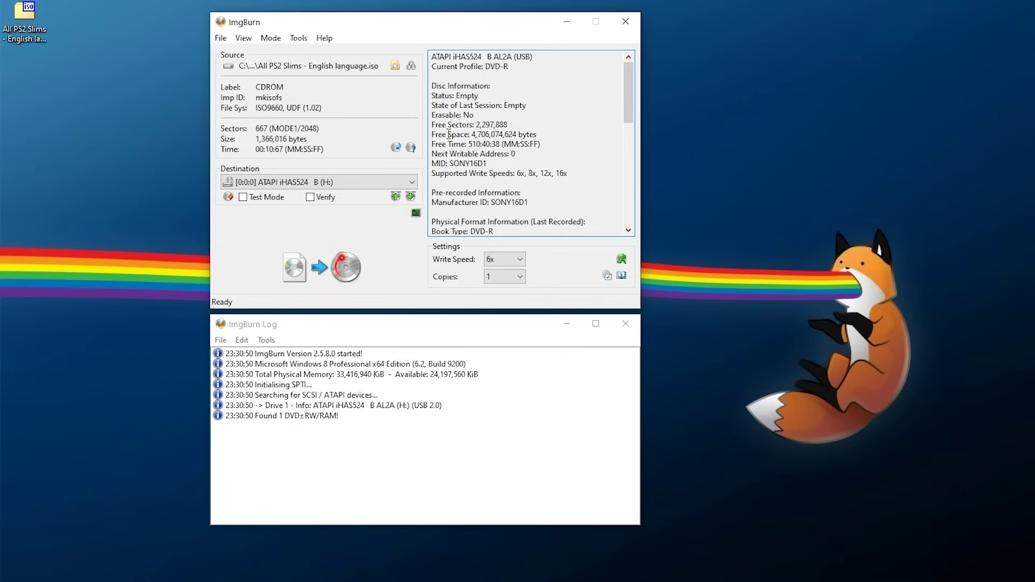
{"action": "left_click_drag", "start_coordinate": [432, 173], "coordinate": [514, 177]}
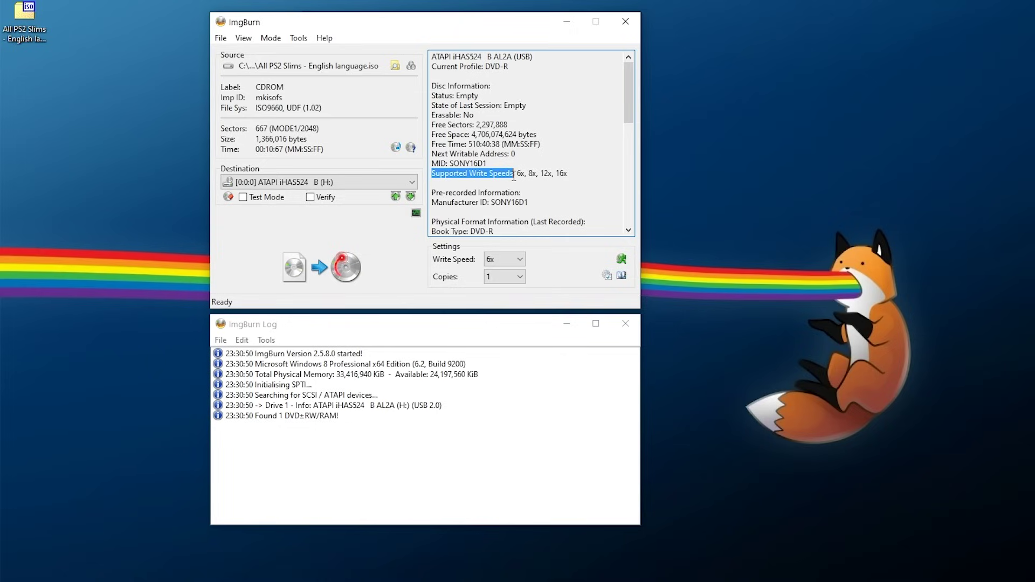
{"action": "double_click", "coordinate": [521, 173]}
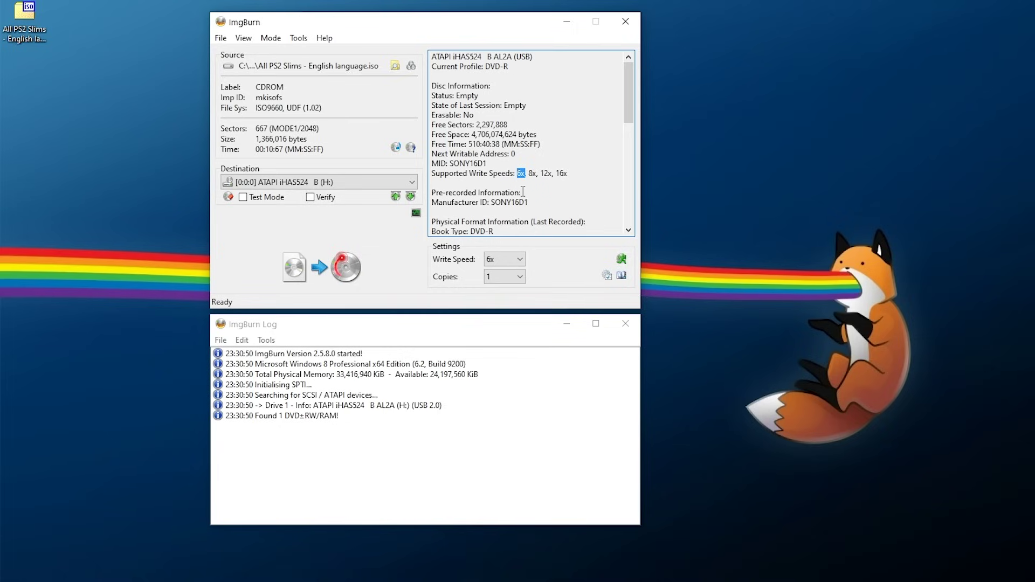
{"action": "left_click", "coordinate": [507, 257]}
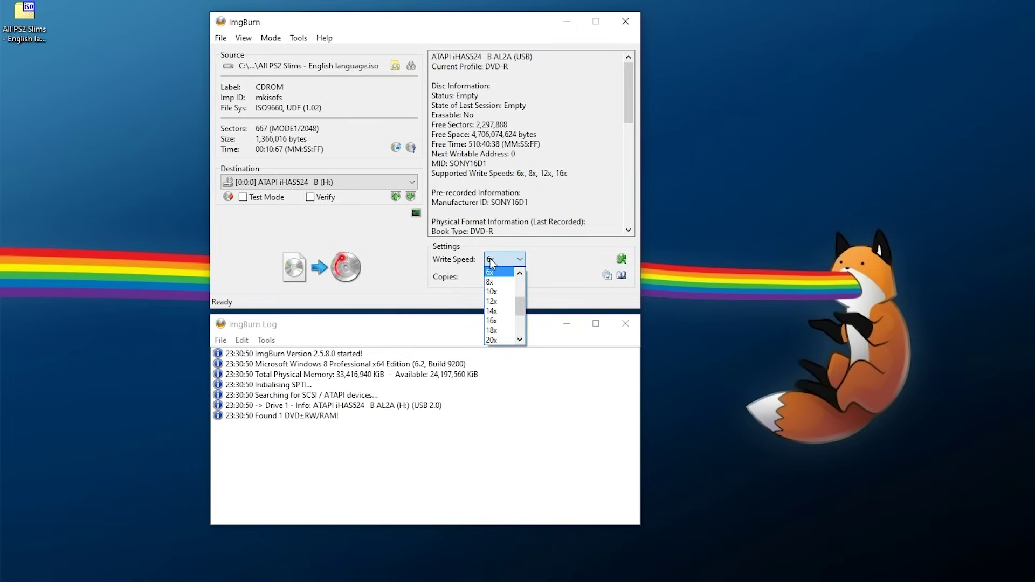
{"action": "left_click", "coordinate": [491, 272]}
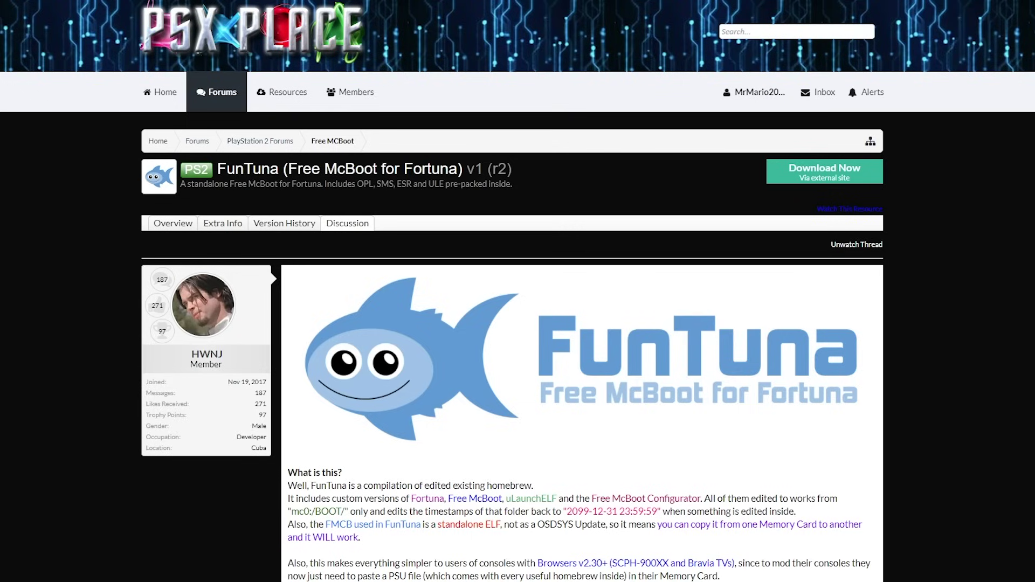
Read the "How to install" and "How to execute" spoilers on the FunTuna forum page in the browser.
{"action": "scroll", "coordinate": [518, 323], "scroll_direction": "down", "scroll_amount": 5}
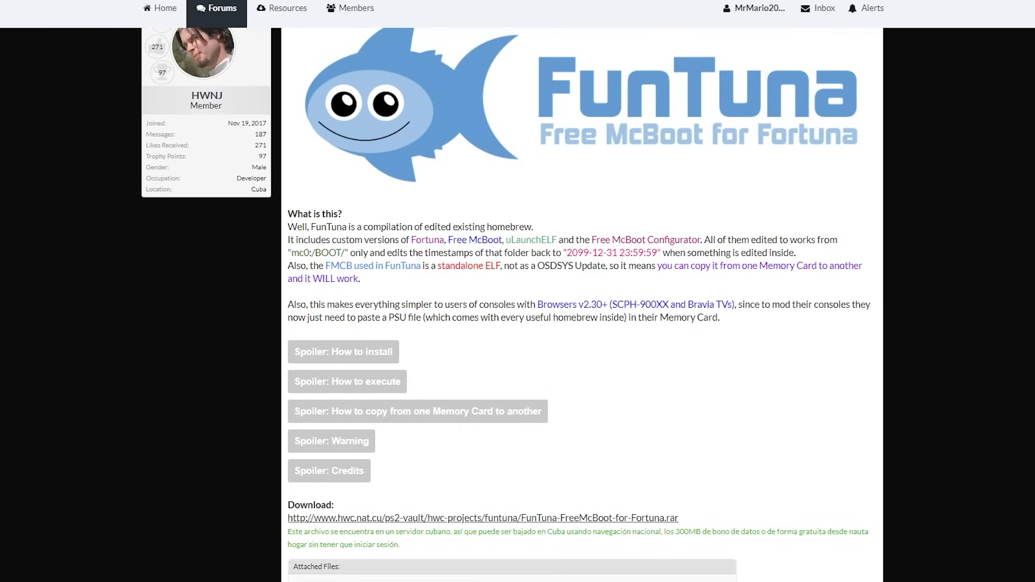
{"action": "left_click", "coordinate": [386, 352]}
{"action": "scroll", "coordinate": [797, 267], "scroll_direction": "down", "scroll_amount": 1}
{"action": "scroll", "coordinate": [798, 268], "scroll_direction": "down", "scroll_amount": 3}
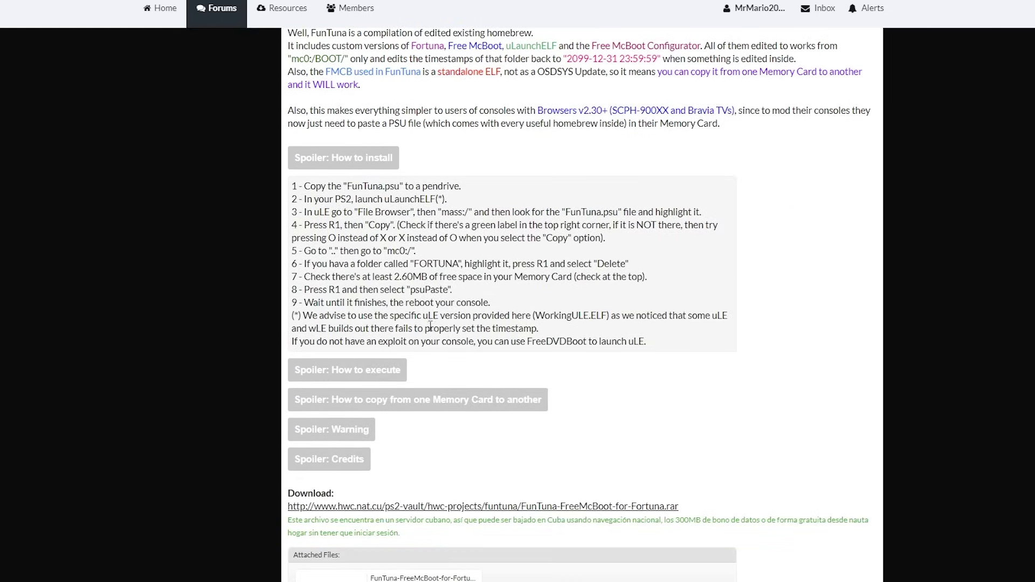
{"action": "left_click", "coordinate": [367, 371]}
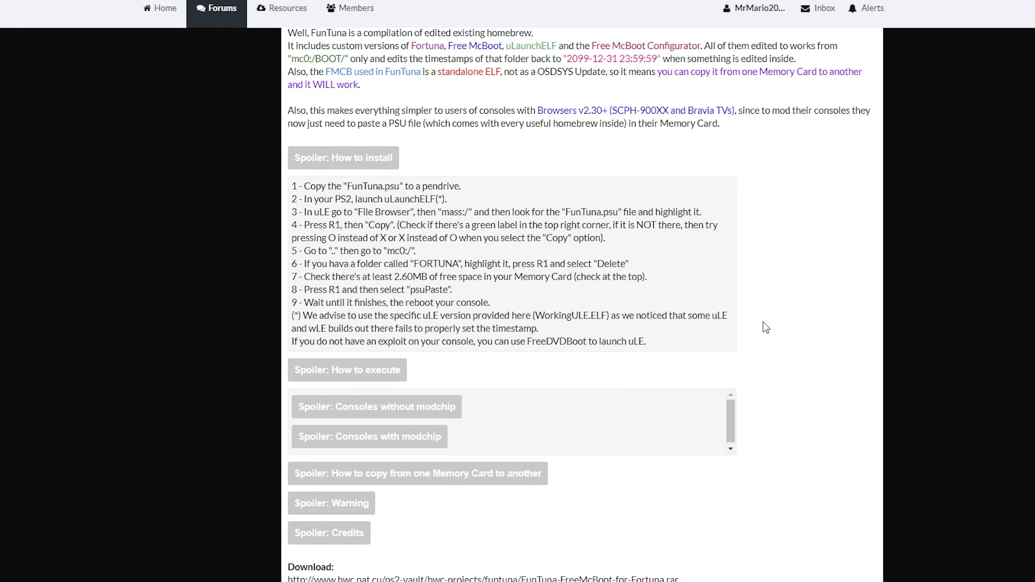
{"action": "scroll", "coordinate": [766, 333], "scroll_direction": "up", "scroll_amount": 3}
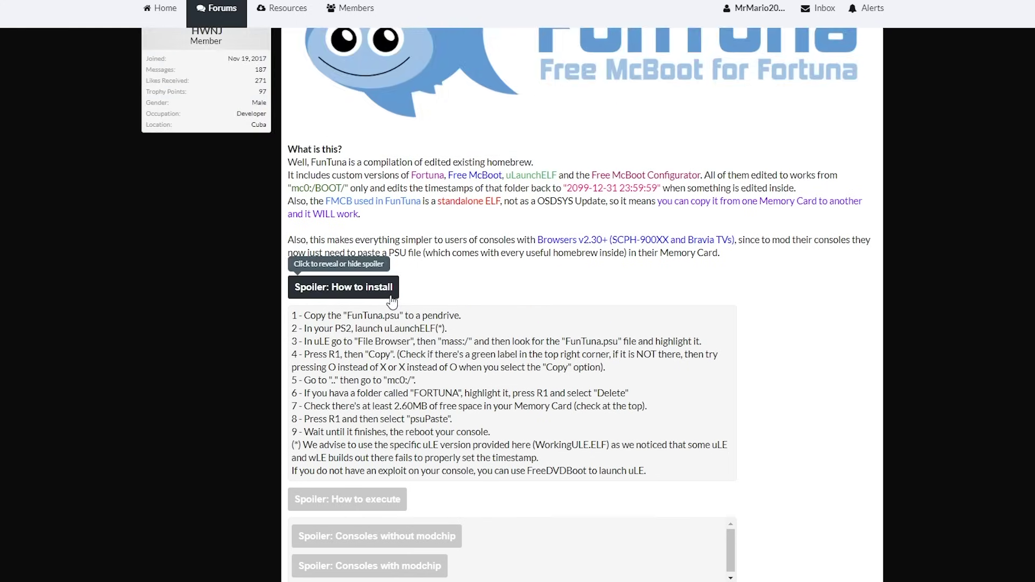
{"action": "left_click", "coordinate": [334, 287]}
Download the attached FunTuna-FreeMcBoot-for-Fortuna.rar and extract it on the desktop into a folder of the same name.
{"action": "scroll", "coordinate": [922, 141], "scroll_direction": "down", "scroll_amount": 6}
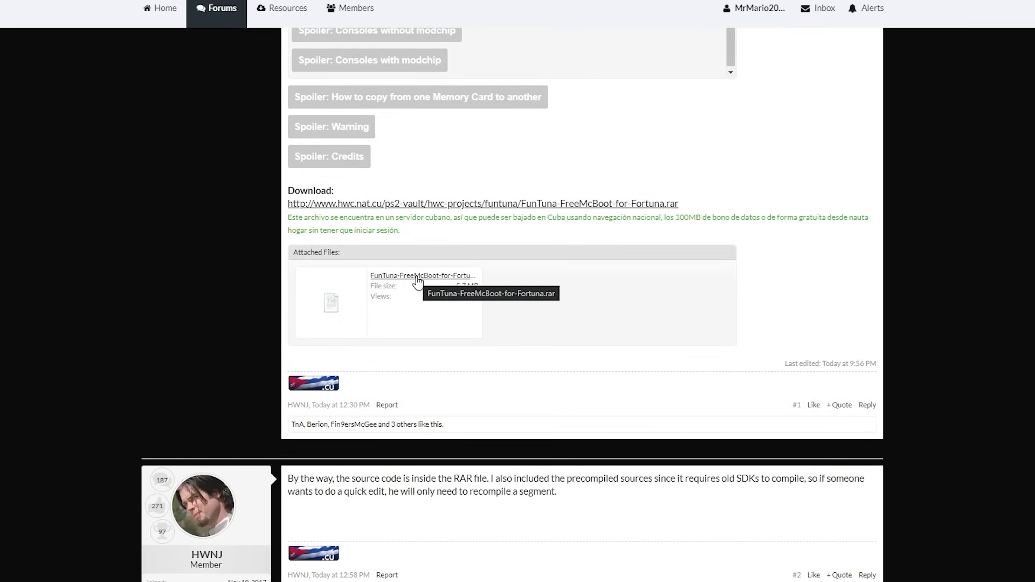
{"action": "left_click", "coordinate": [417, 277]}
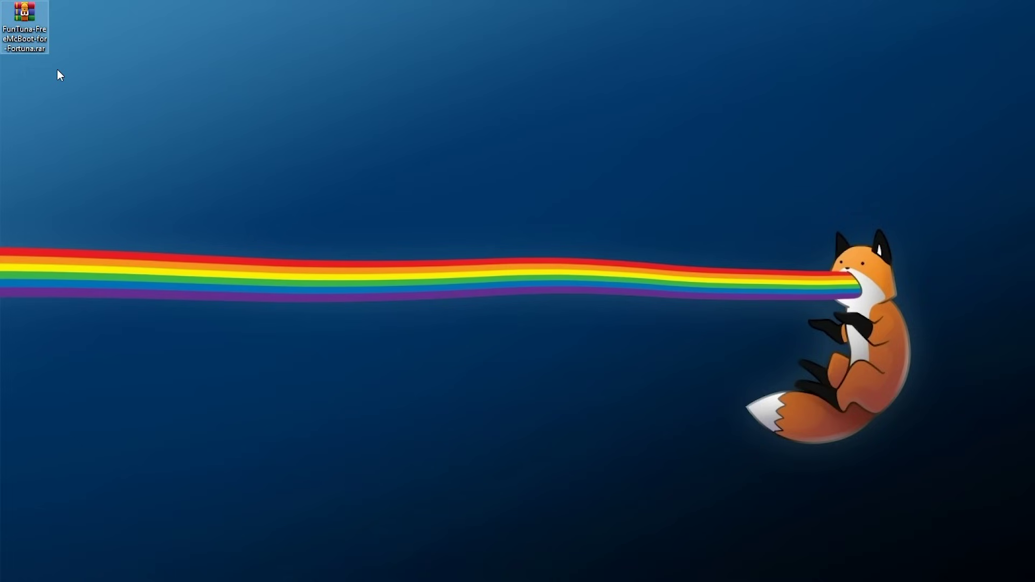
{"action": "right_click", "coordinate": [26, 18]}
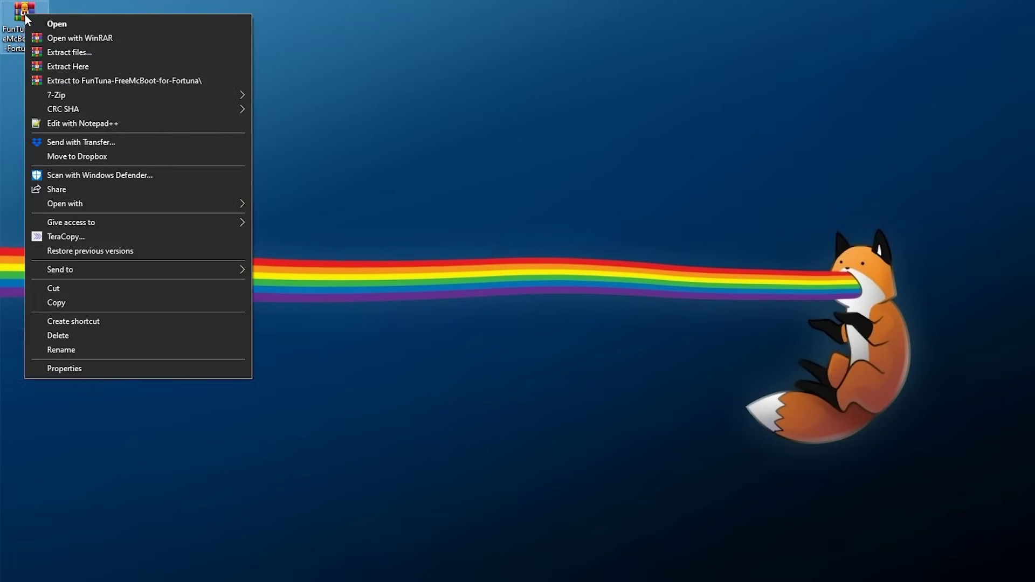
{"action": "left_click", "coordinate": [80, 83]}
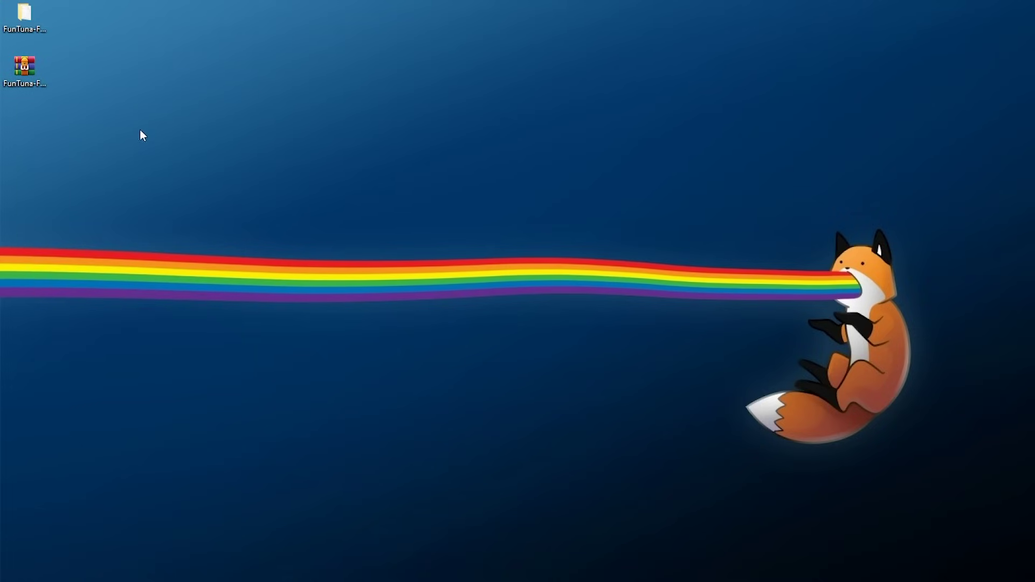
Open the extracted FunTuna folder and locate the FunTuna-R2.psu file and the uLaunchELF folder.
{"action": "double_click", "coordinate": [38, 32]}
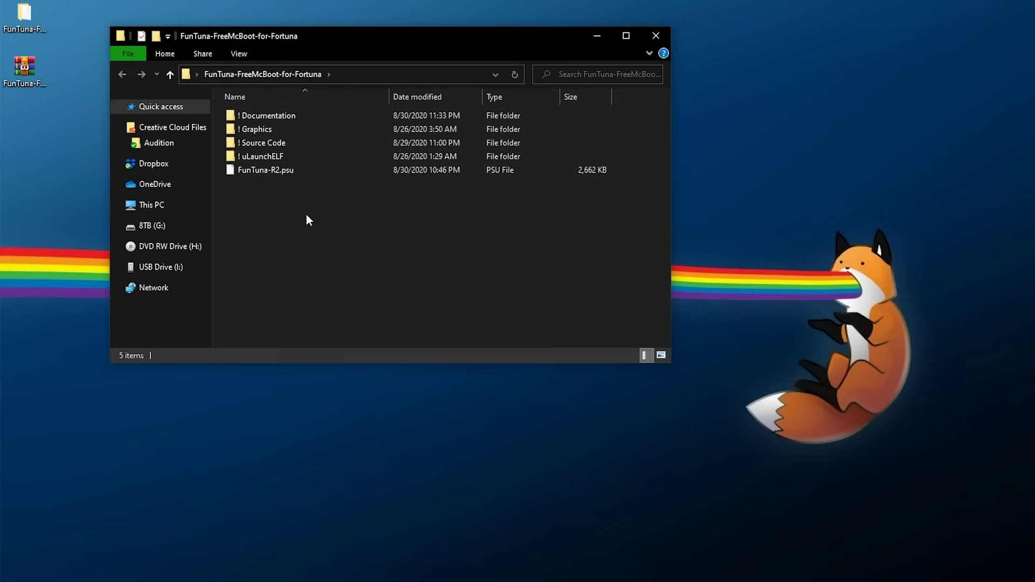
{"action": "left_click_drag", "start_coordinate": [293, 194], "coordinate": [263, 160]}
{"action": "left_click", "coordinate": [261, 170]}
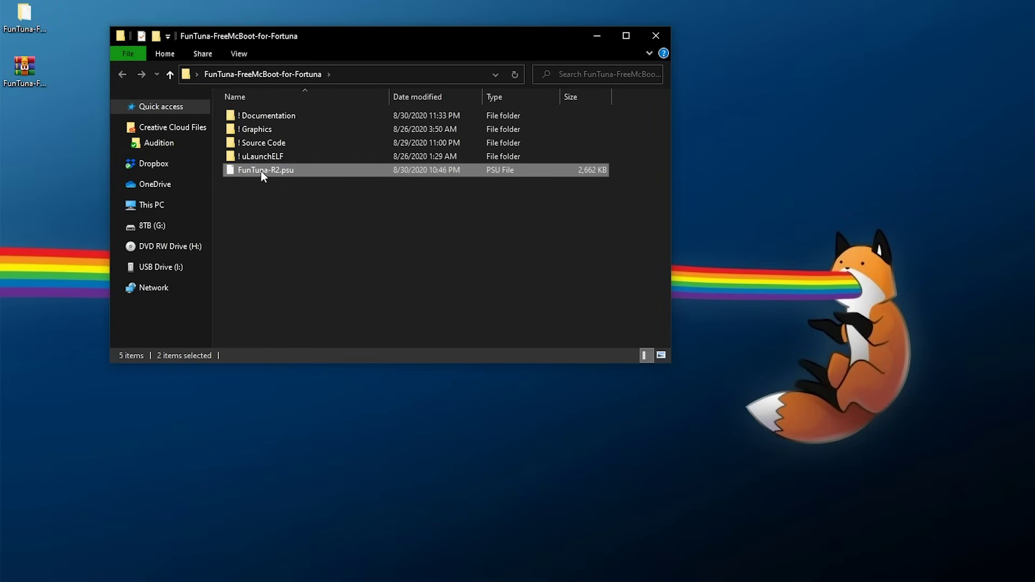
{"action": "left_click", "coordinate": [287, 155]}
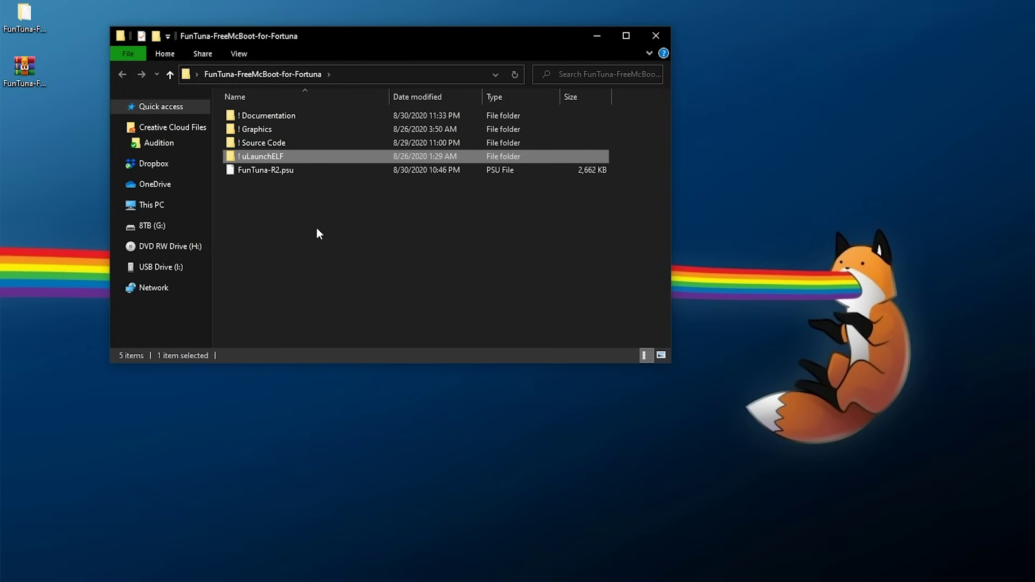
{"action": "left_click", "coordinate": [273, 233]}
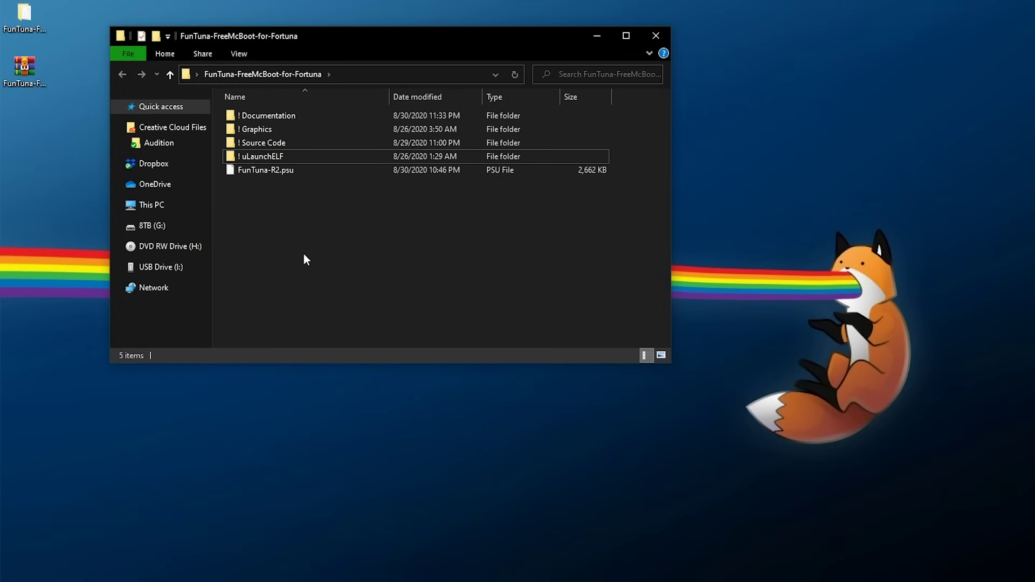
Check the file system of USB Drive (I:) in its properties.
{"action": "left_click", "coordinate": [152, 205]}
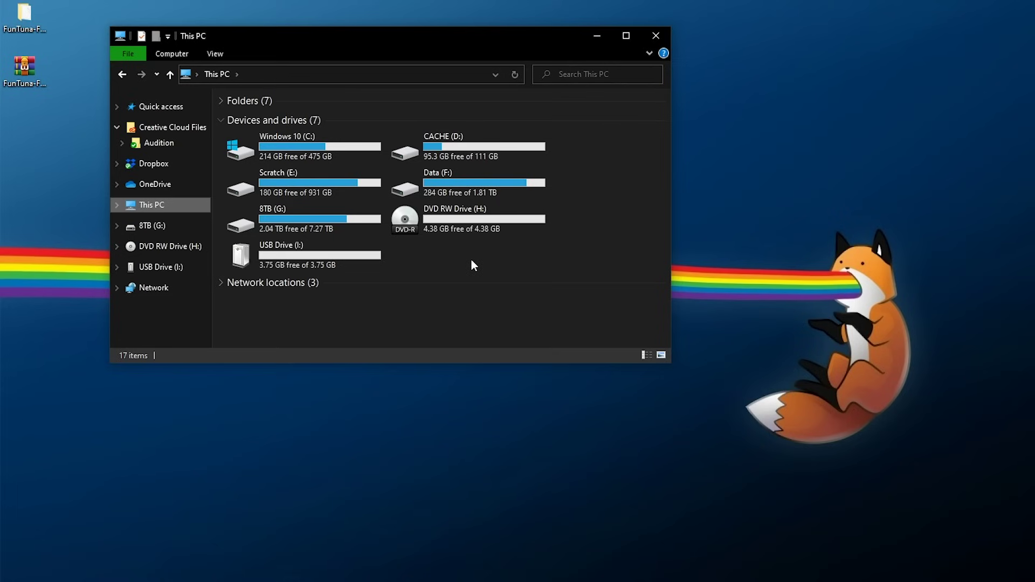
{"action": "left_click", "coordinate": [317, 253]}
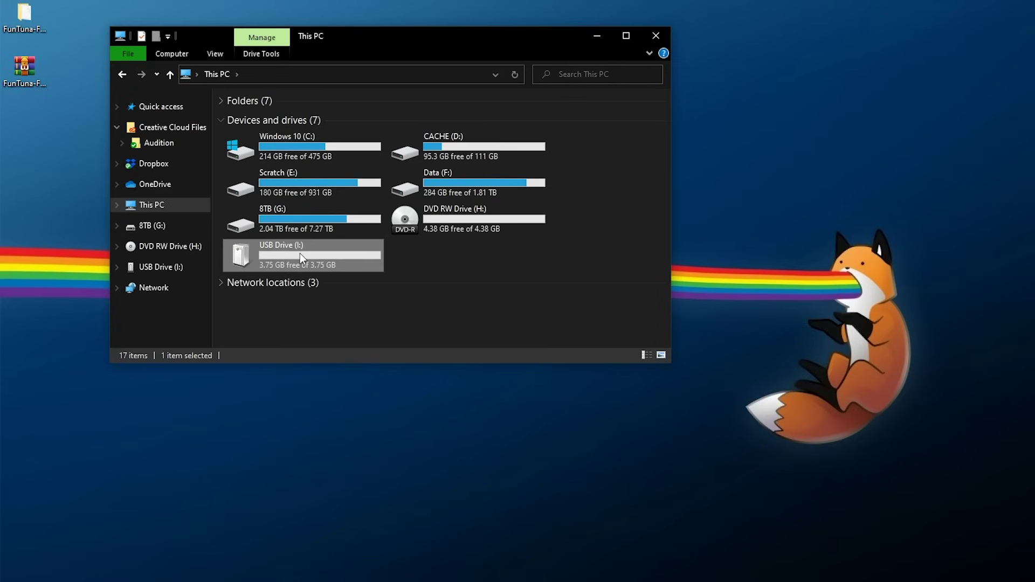
{"action": "right_click", "coordinate": [299, 254]}
{"action": "key", "text": "r"}
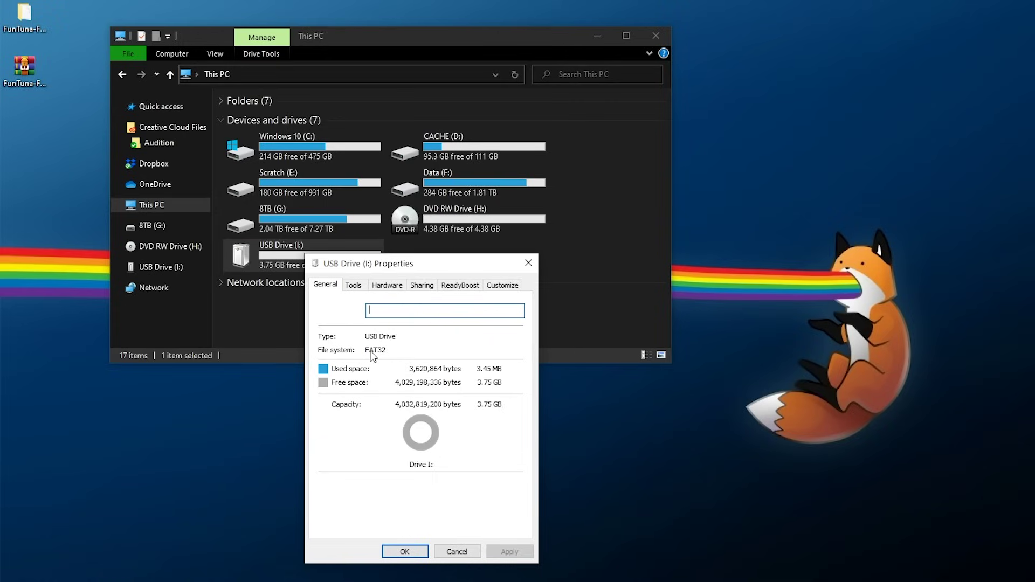
{"action": "left_click", "coordinate": [528, 263]}
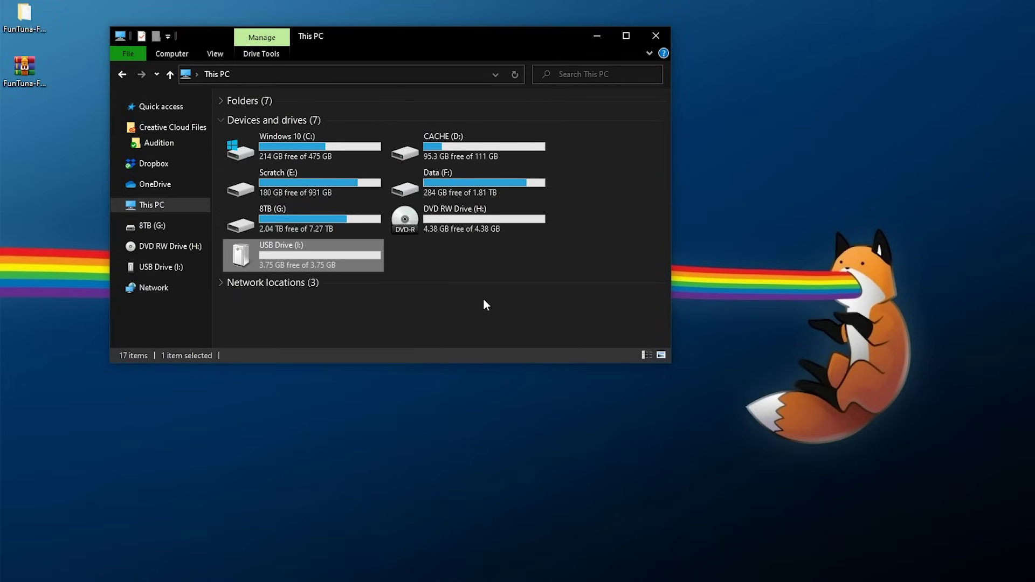
Format USB Drive (I:) as FAT32 with the default allocation size and Quick Format enabled, then check the available file system choices.
{"action": "right_click", "coordinate": [303, 249]}
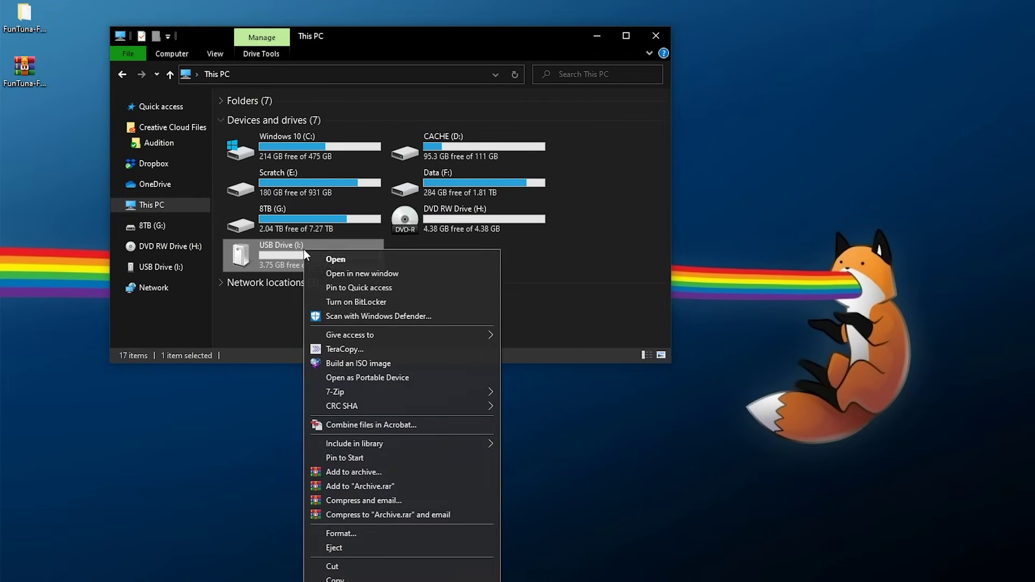
{"action": "left_click", "coordinate": [349, 534]}
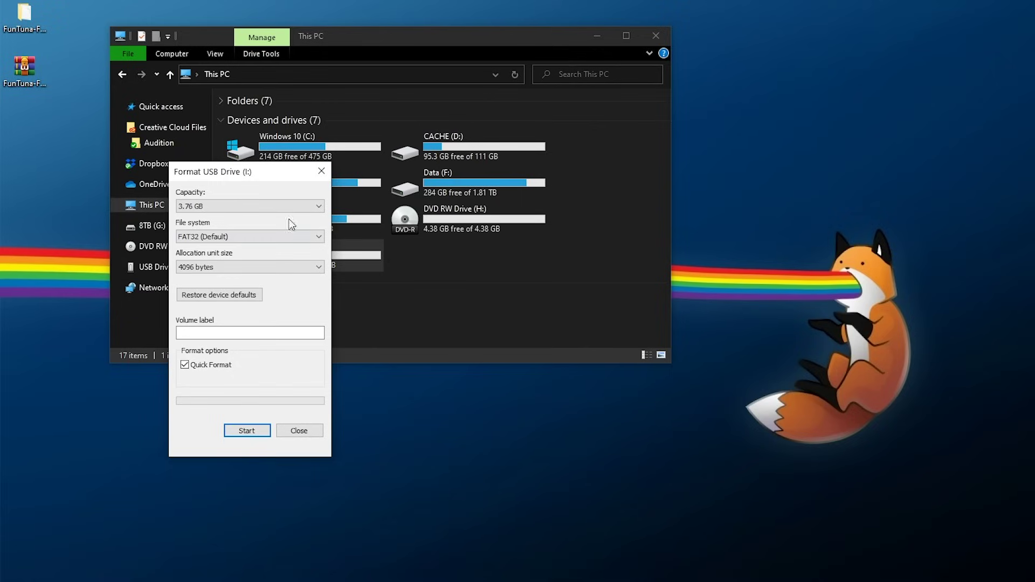
{"action": "left_click_drag", "start_coordinate": [259, 172], "coordinate": [353, 75]}
{"action": "left_click", "coordinate": [311, 140]}
{"action": "left_click", "coordinate": [310, 140]}
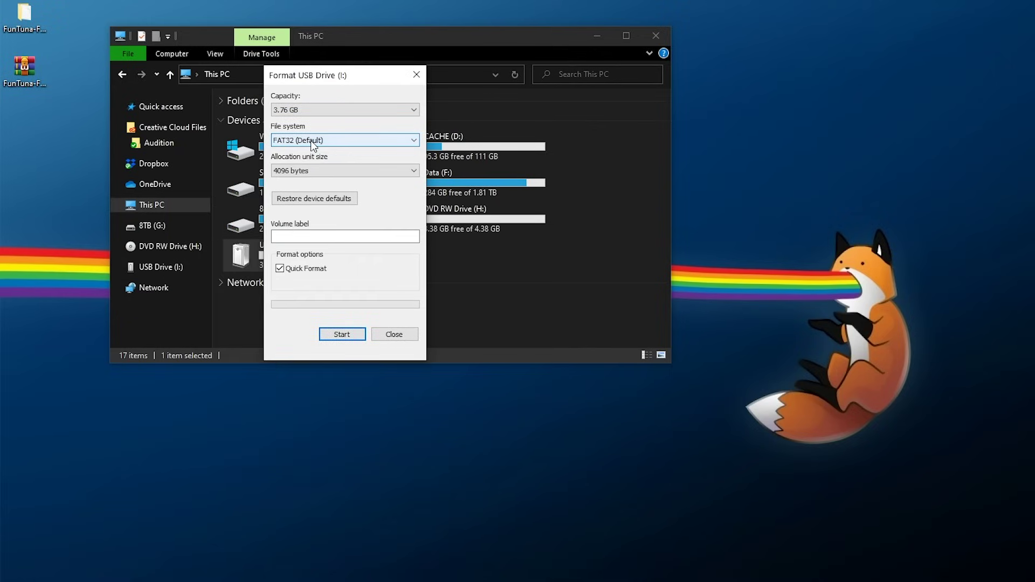
{"action": "left_click", "coordinate": [333, 177]}
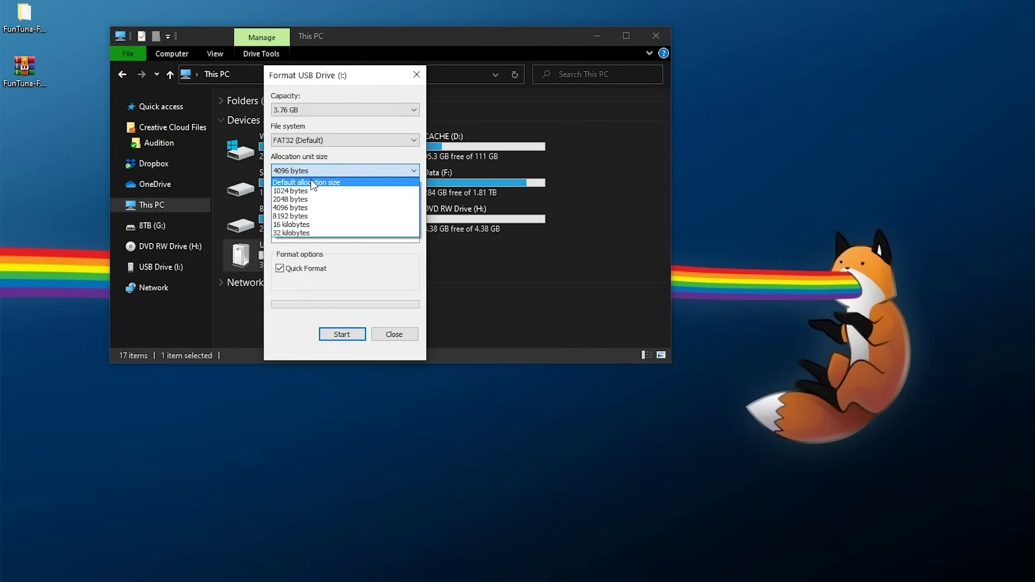
{"action": "left_click", "coordinate": [334, 182]}
{"action": "left_click", "coordinate": [341, 334]}
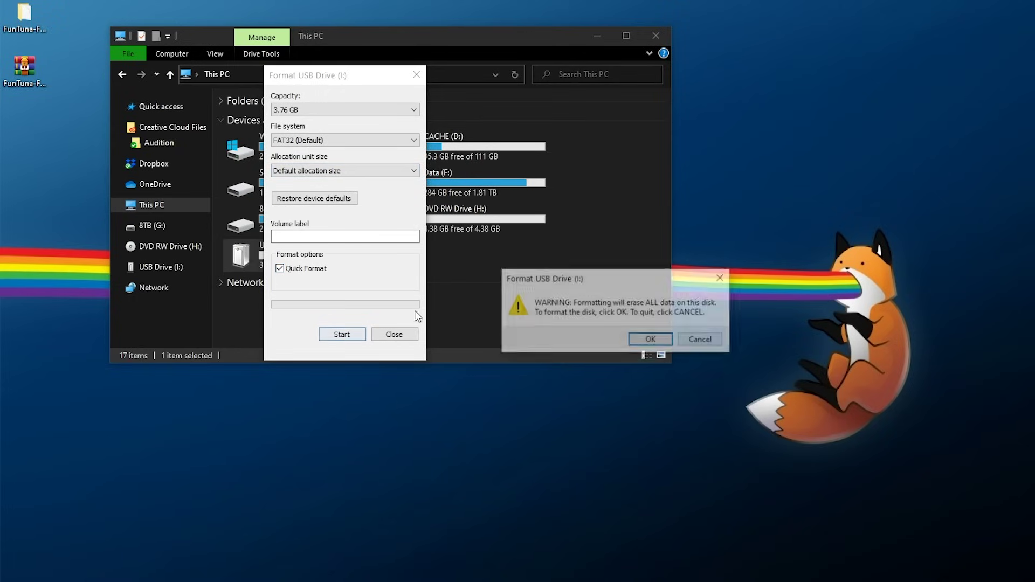
{"action": "left_click", "coordinate": [657, 338]}
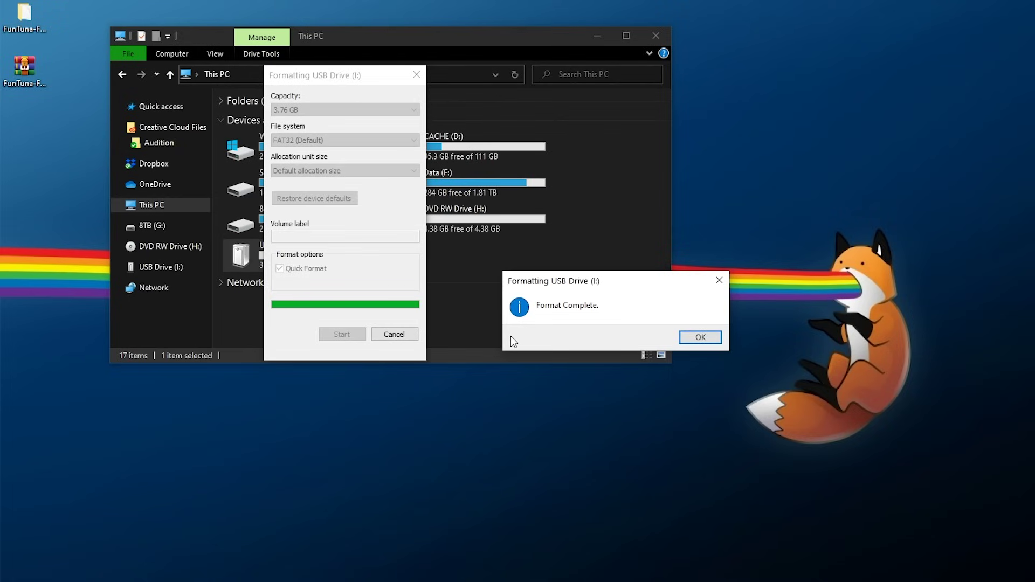
{"action": "left_click", "coordinate": [705, 340]}
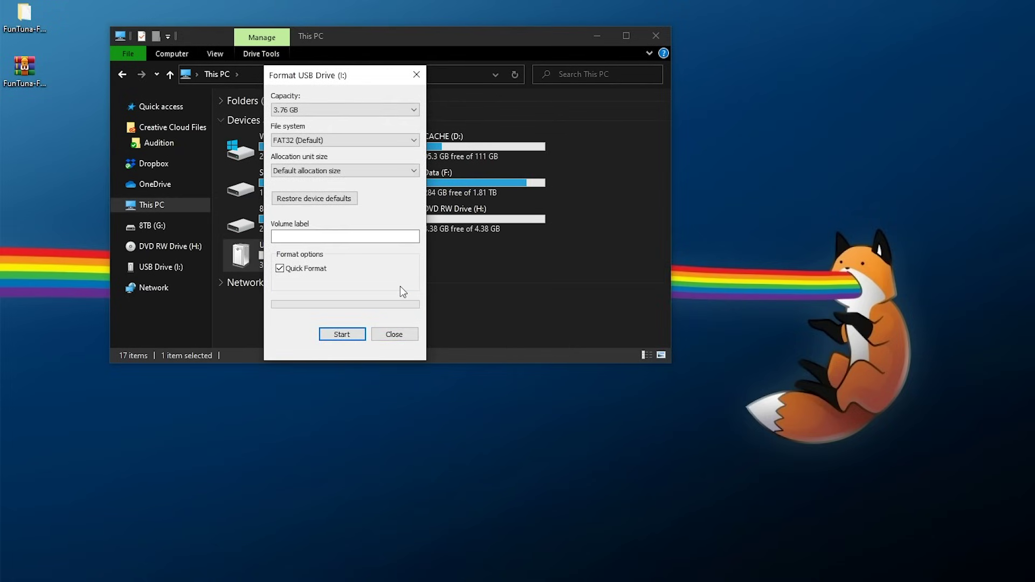
{"action": "left_click", "coordinate": [364, 141]}
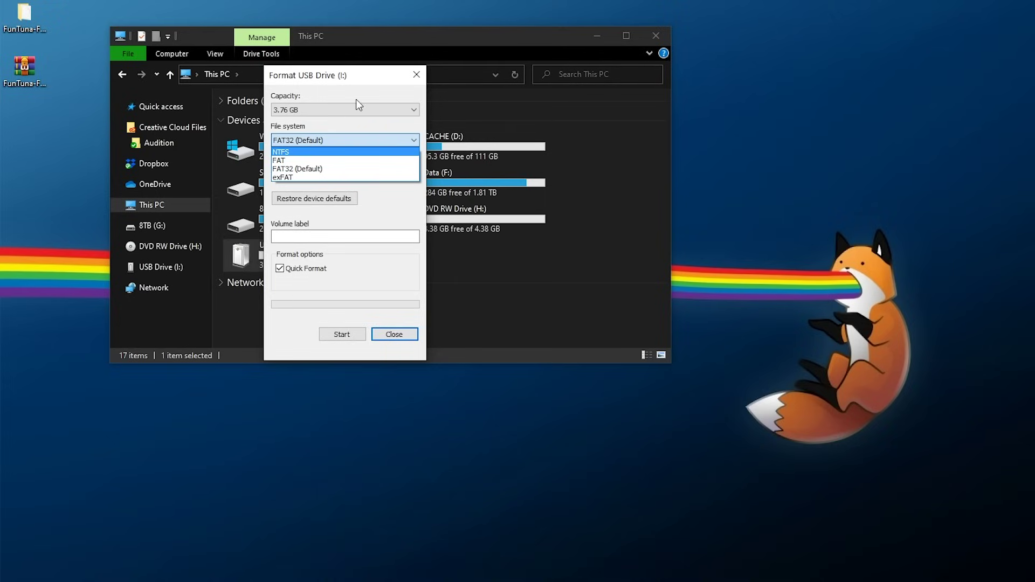
{"action": "left_click", "coordinate": [332, 139]}
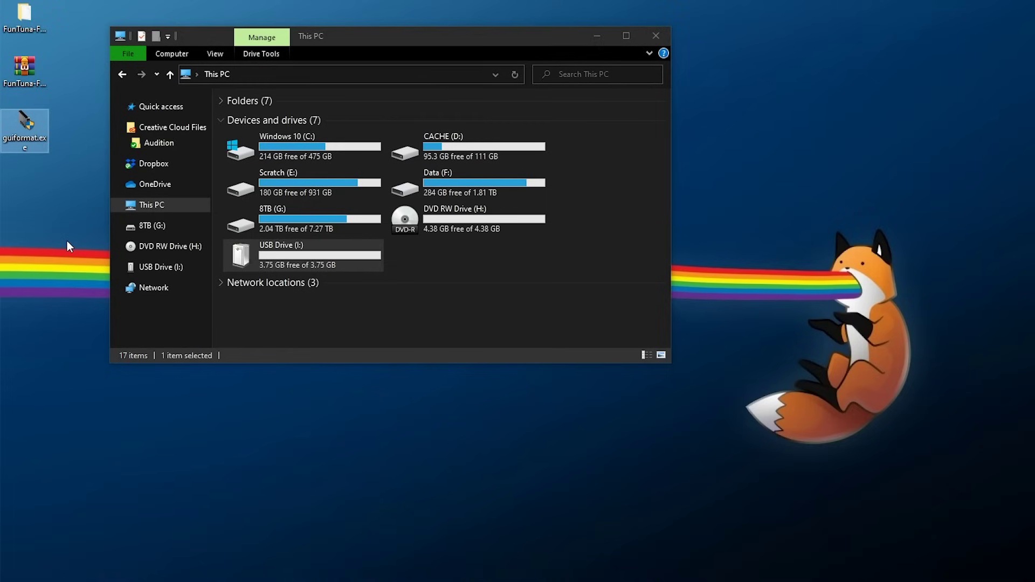
Close the This PC window and launch guiformat.exe from the desktop, allowing it to make changes to the device.
{"action": "left_click", "coordinate": [390, 31]}
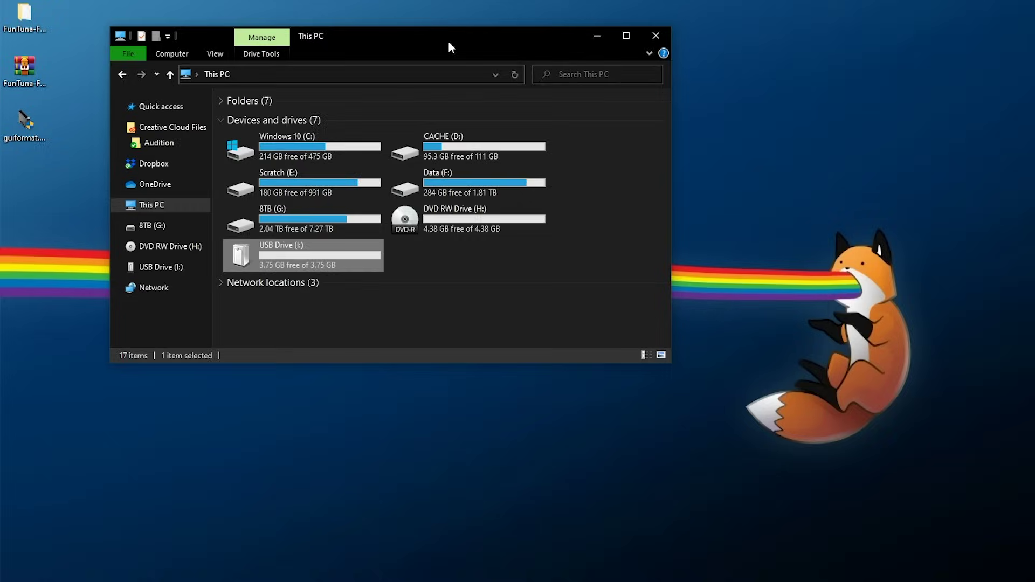
{"action": "left_click", "coordinate": [662, 35]}
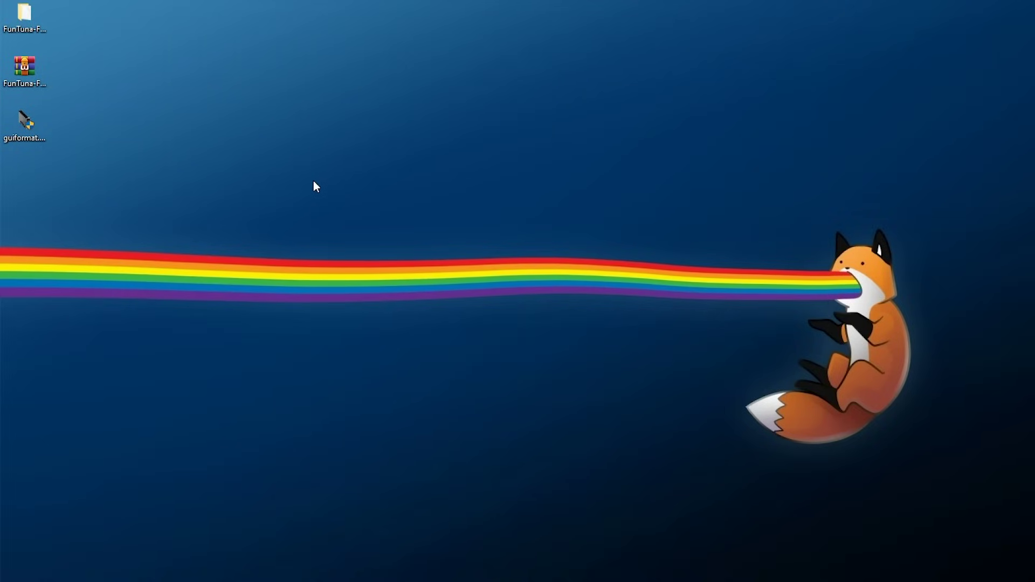
{"action": "left_click", "coordinate": [39, 120]}
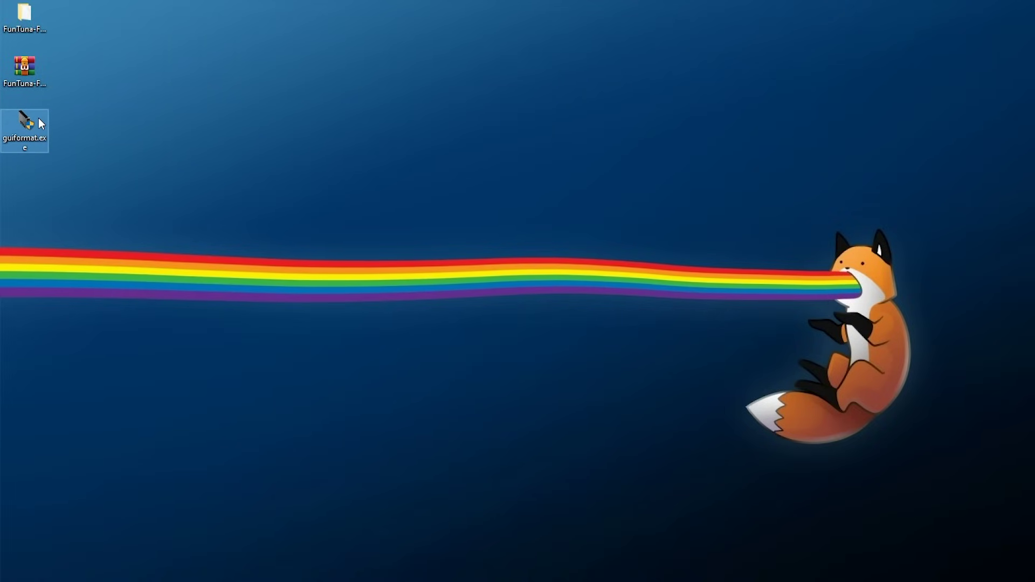
{"action": "right_click", "coordinate": [38, 123]}
{"action": "left_click", "coordinate": [84, 143]}
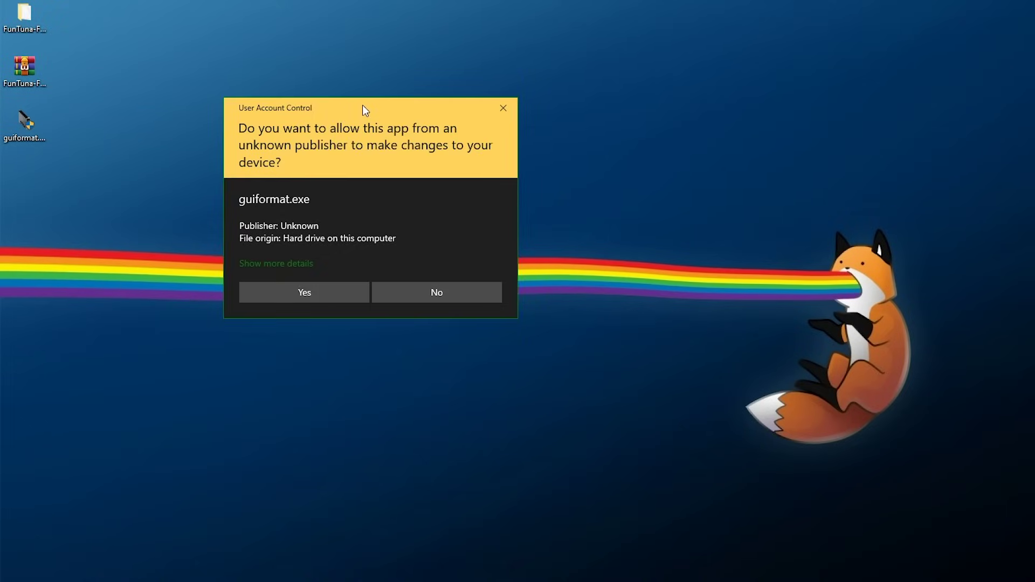
{"action": "left_click", "coordinate": [282, 296]}
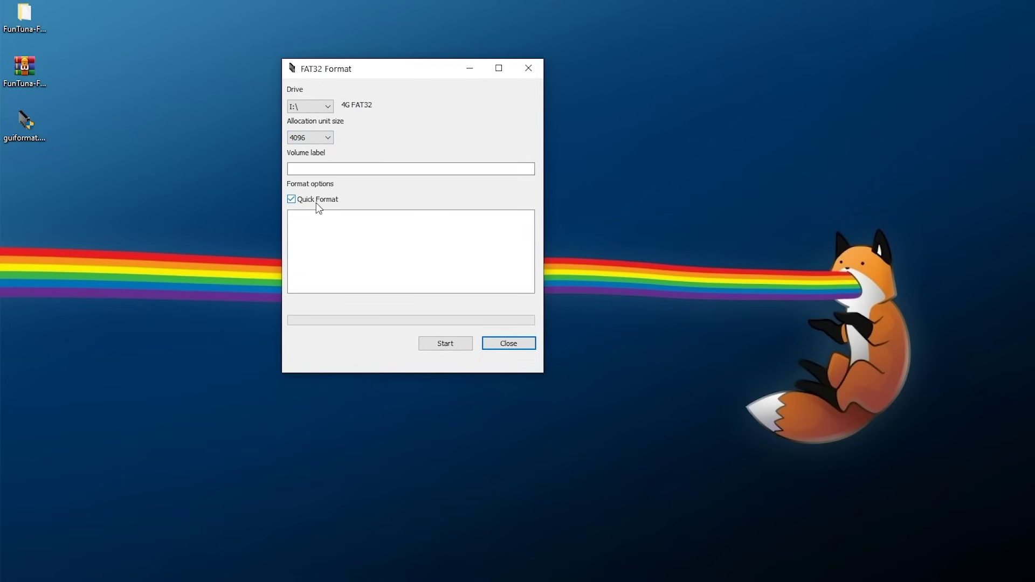
Quick-format drive I: as FAT32 with a 4096 allocation unit size and close the formatting tool.
{"action": "left_click", "coordinate": [430, 345]}
{"action": "left_click", "coordinate": [588, 374]}
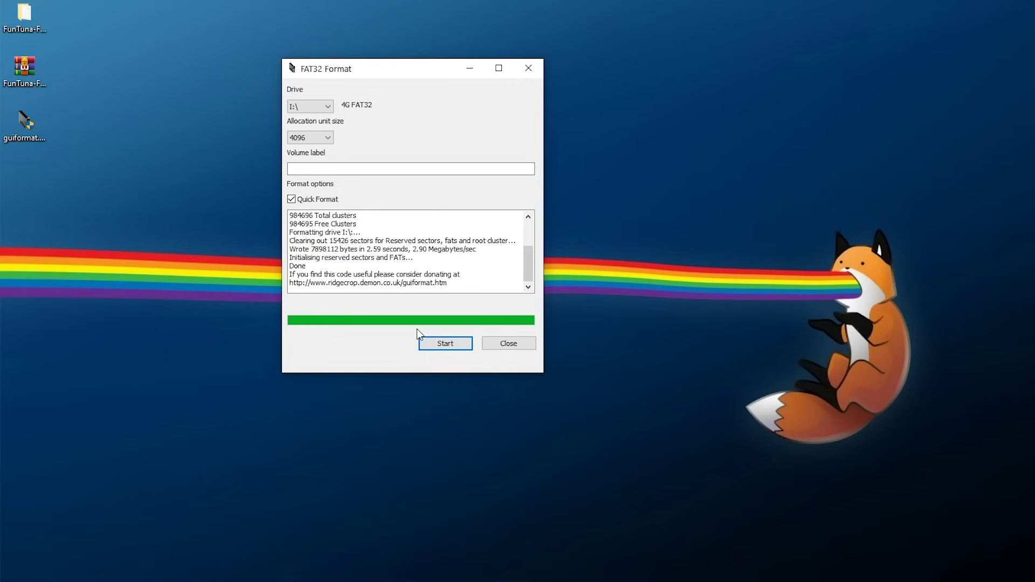
{"action": "left_click", "coordinate": [522, 352]}
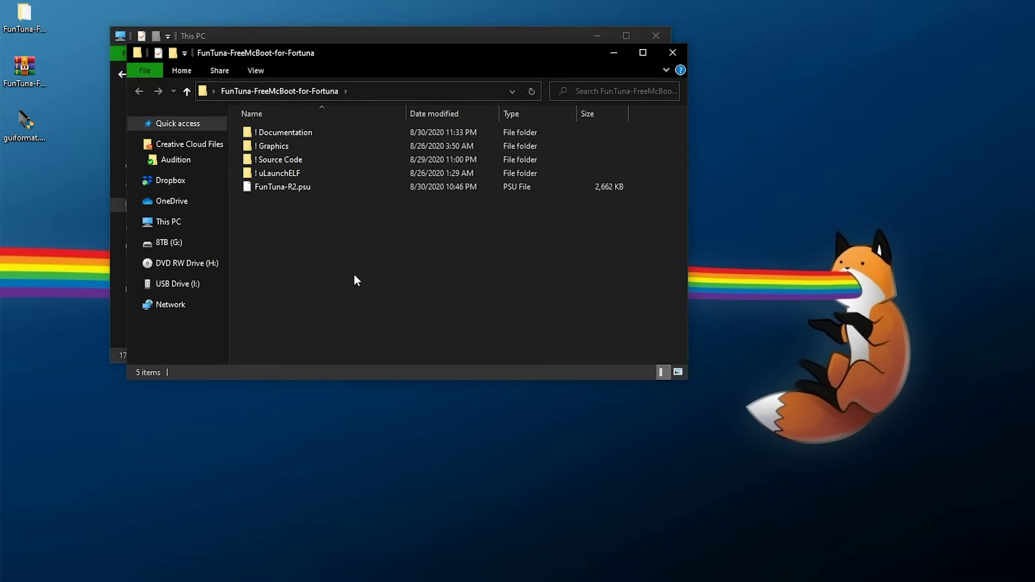
Copy the ! uLaunchELF folder and FunTuna-R2.psu from the FunTuna-FreeMcBoot-for-Fortuna folder to the root of USB Drive (I:).
{"action": "left_click", "coordinate": [315, 172]}
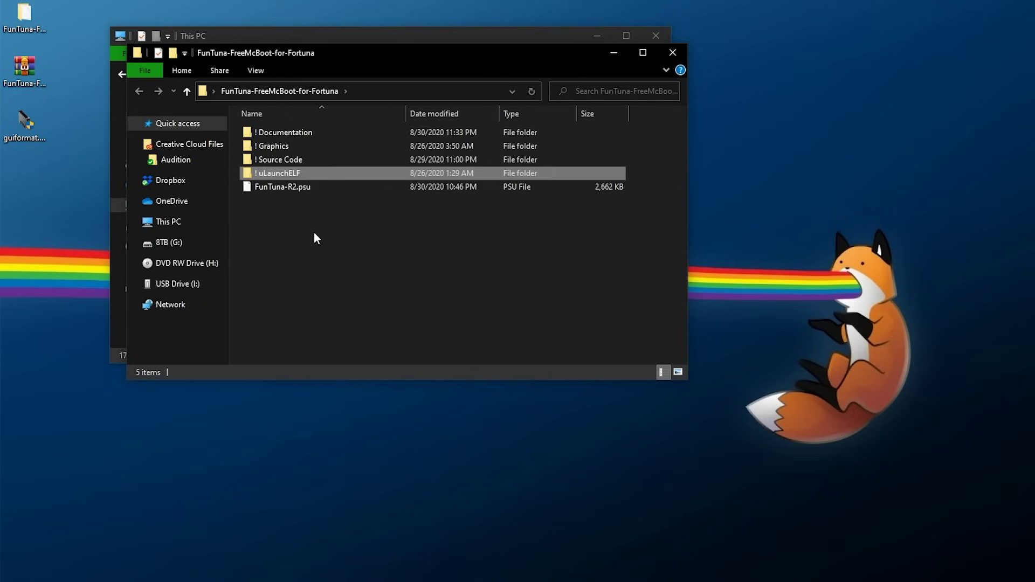
{"action": "left_click", "coordinate": [298, 187], "text": "ctrl"}
{"action": "right_click", "coordinate": [287, 175]}
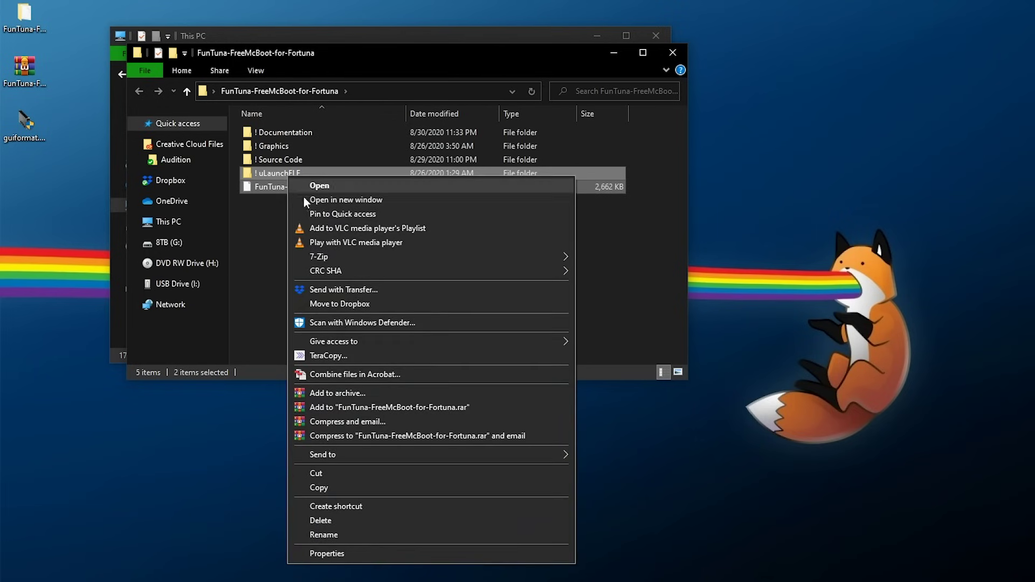
{"action": "left_click", "coordinate": [335, 488]}
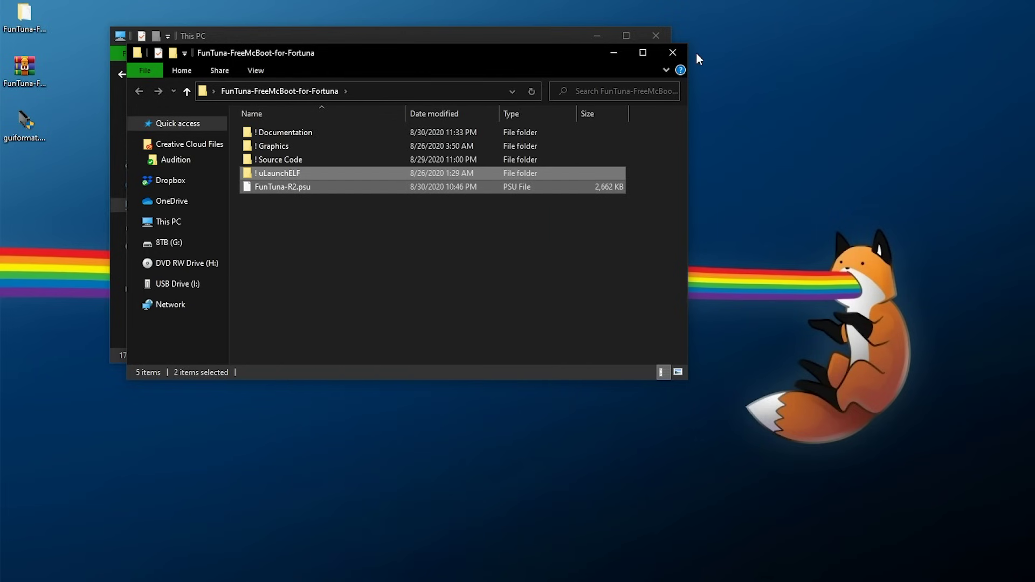
{"action": "left_click", "coordinate": [673, 52]}
{"action": "double_click", "coordinate": [322, 253]}
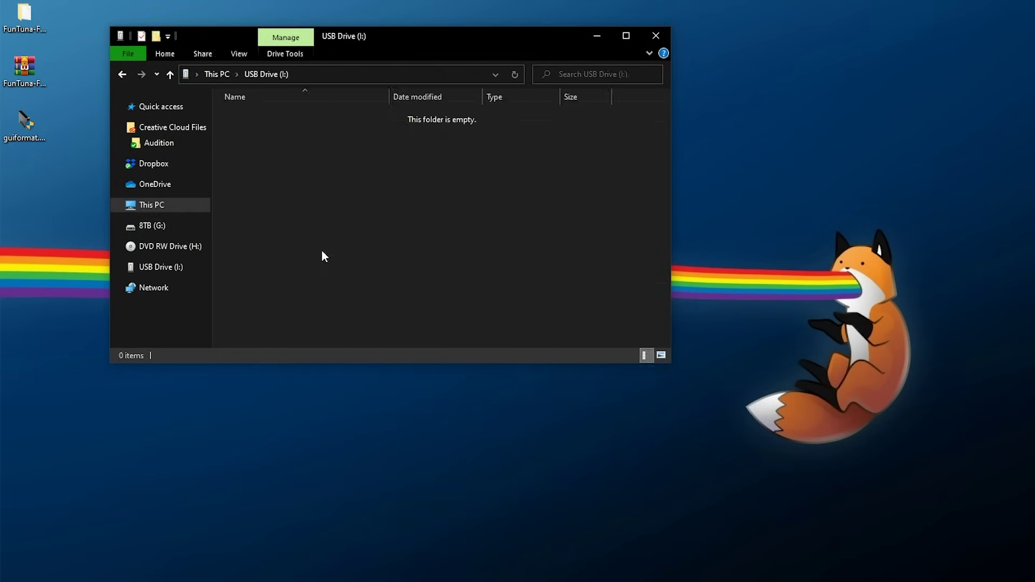
{"action": "right_click", "coordinate": [256, 139]}
{"action": "left_click", "coordinate": [291, 222]}
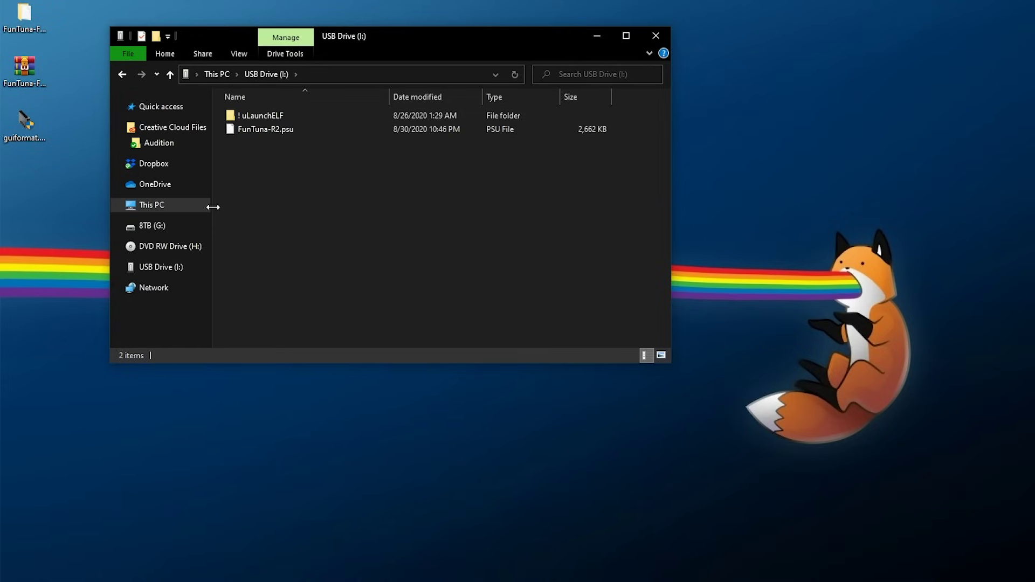
Return to This PC and eject USB Drive (I:).
{"action": "left_click", "coordinate": [151, 205]}
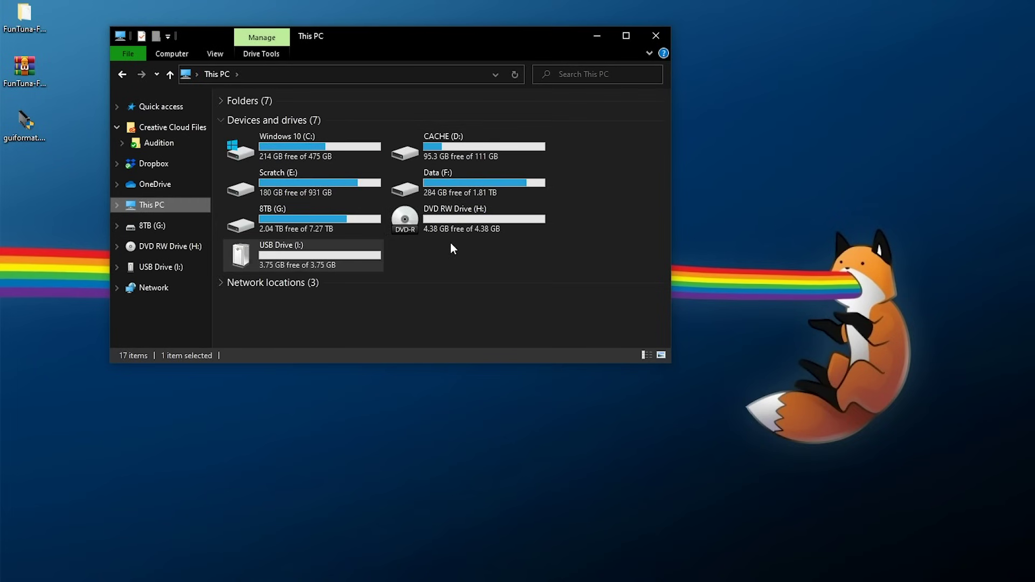
{"action": "right_click", "coordinate": [287, 256]}
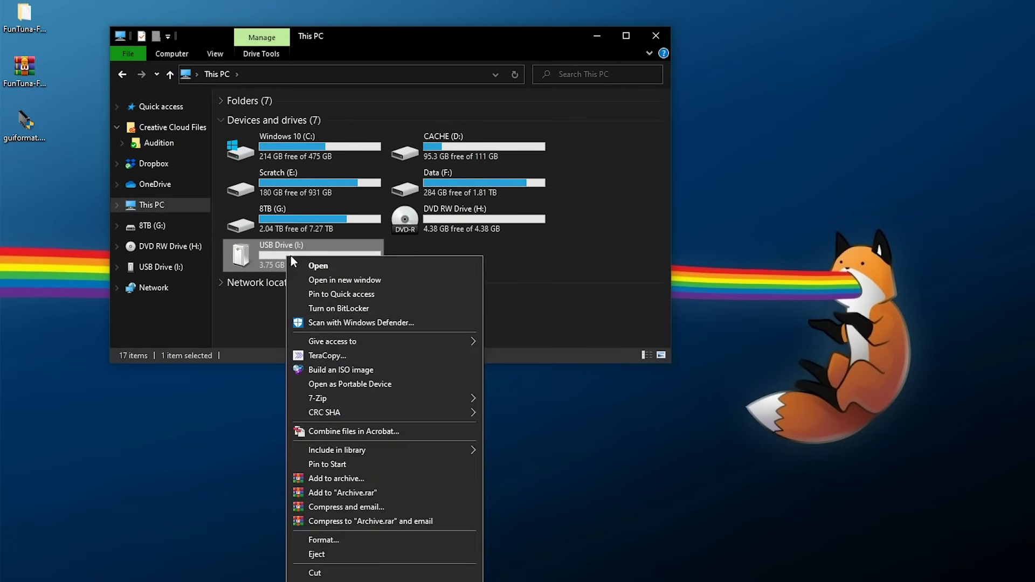
{"action": "left_click", "coordinate": [338, 573]}
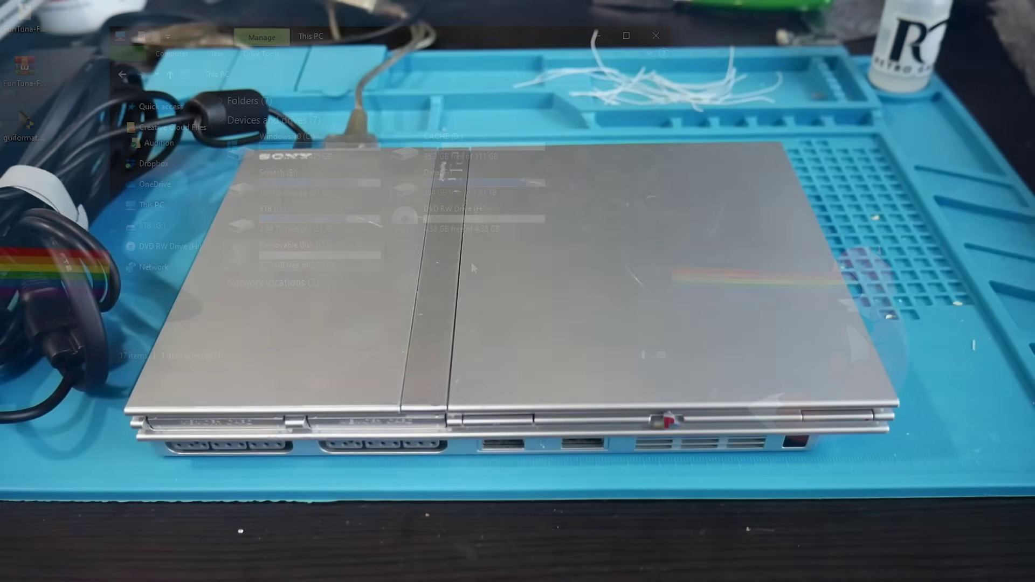